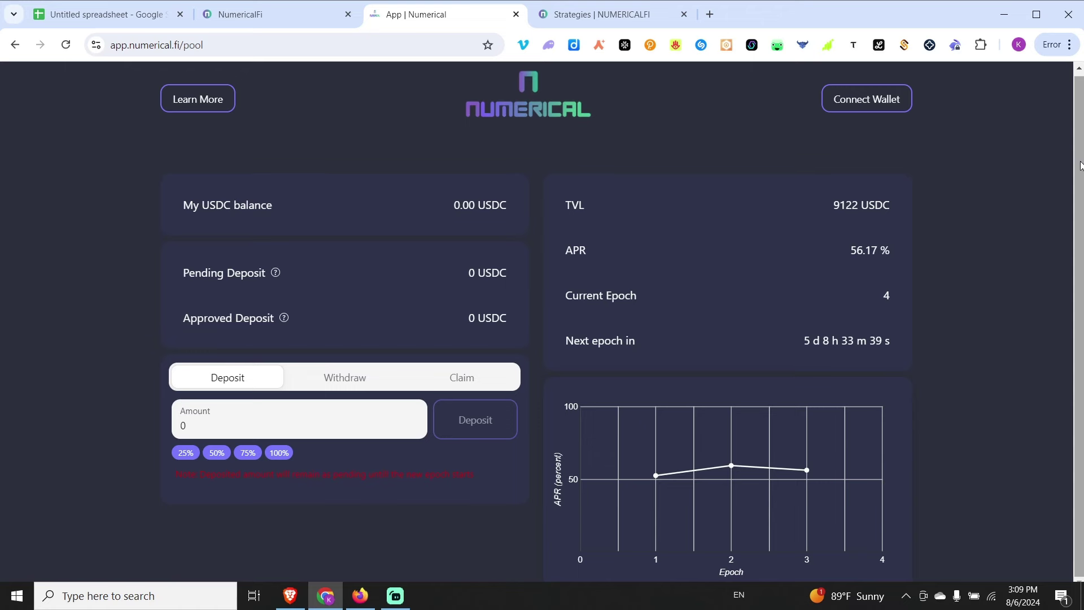
# Read the Hedge Farming strategy on the Strategies page, then return to the Numerical pool page.
pyautogui.click(640, 12)
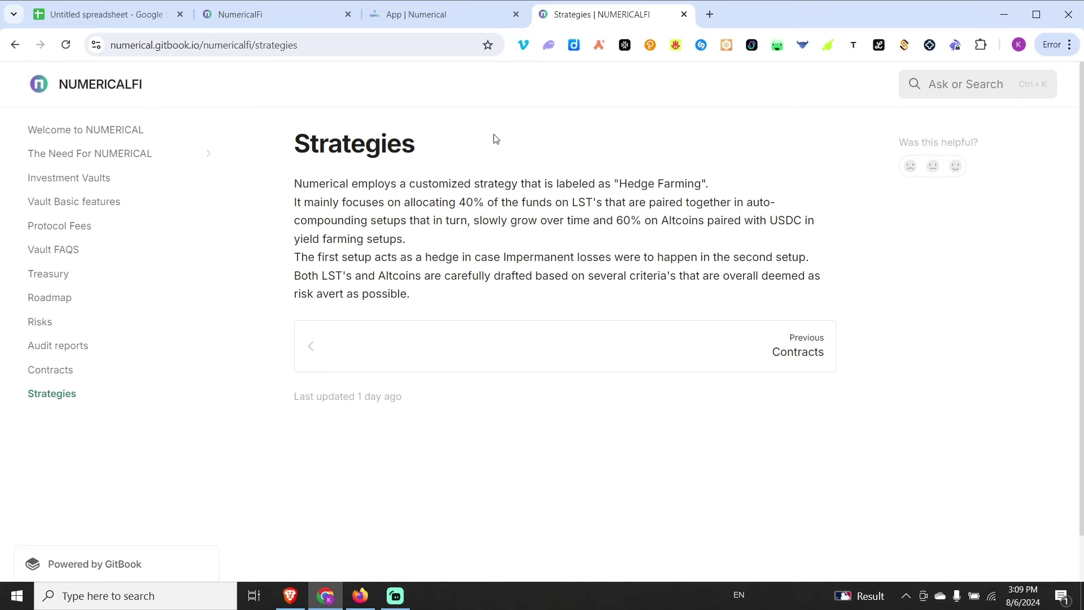
pyautogui.click(419, 19)
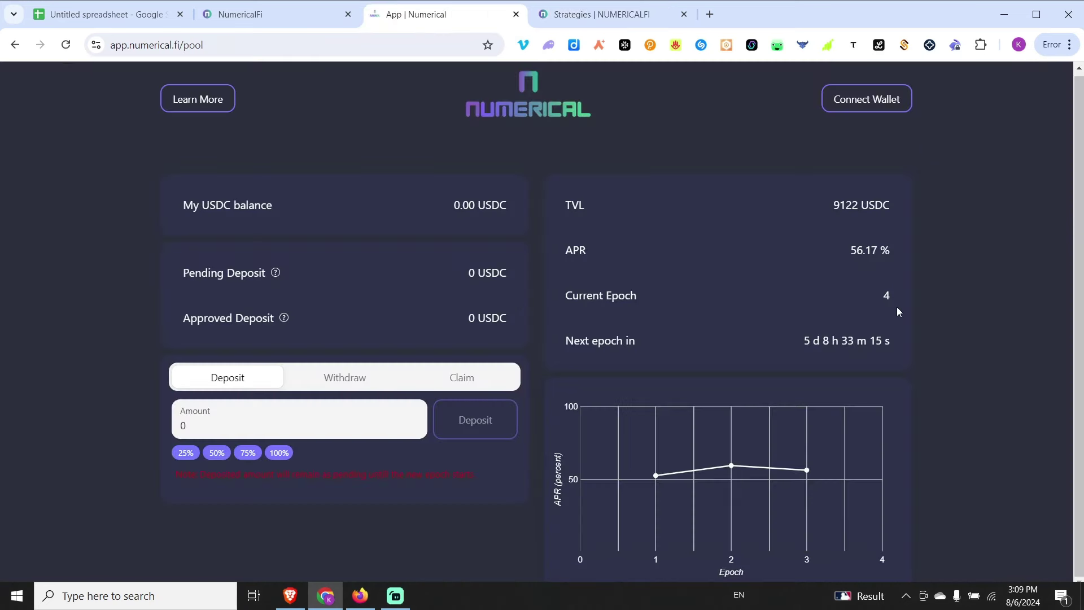
# Go to Numerical's home page showing the Stable Engine V1 vault at 56.17% APR.
pyautogui.click(481, 116)
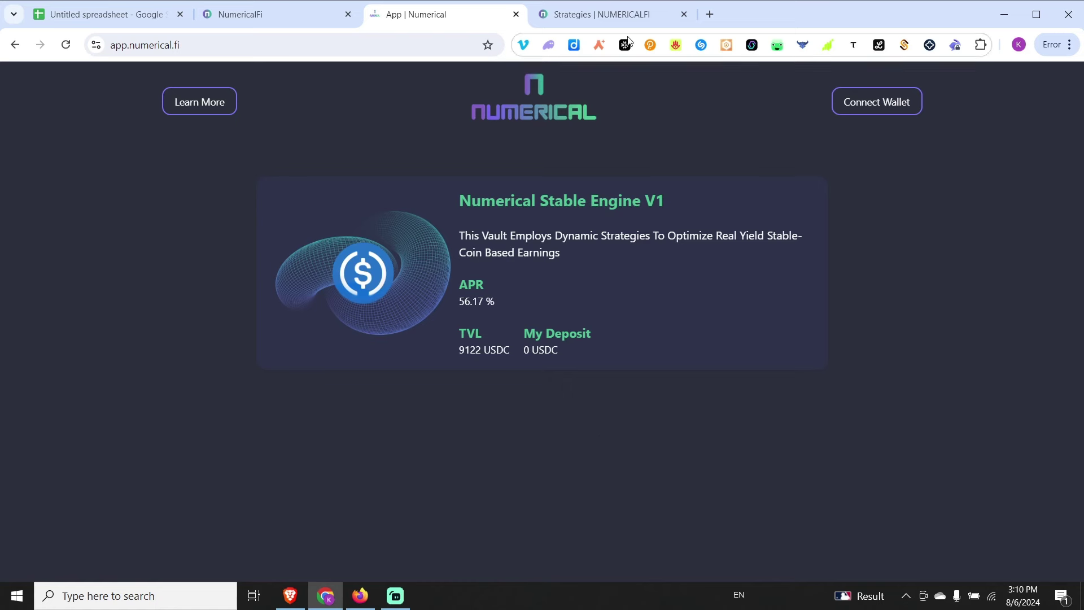
# Switch to the NUMERICALFI Strategies page describing the 40% LST / 60% altcoin split.
pyautogui.click(614, 13)
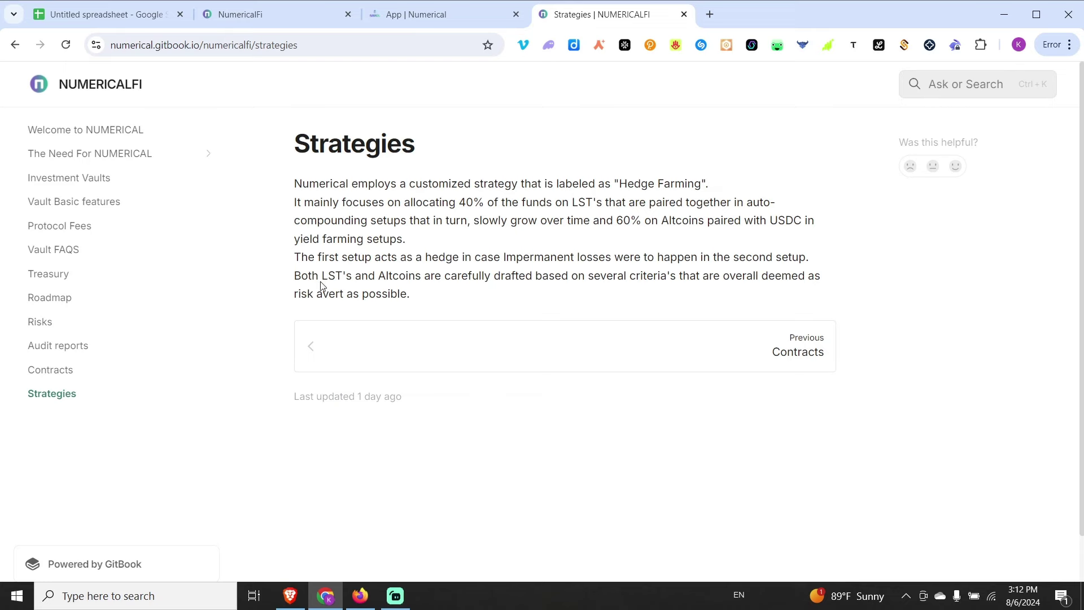
# Switch to the Untitled spreadsheet modelling 4,000 at 80% and 6,000 at 200%.
pyautogui.click(113, 25)
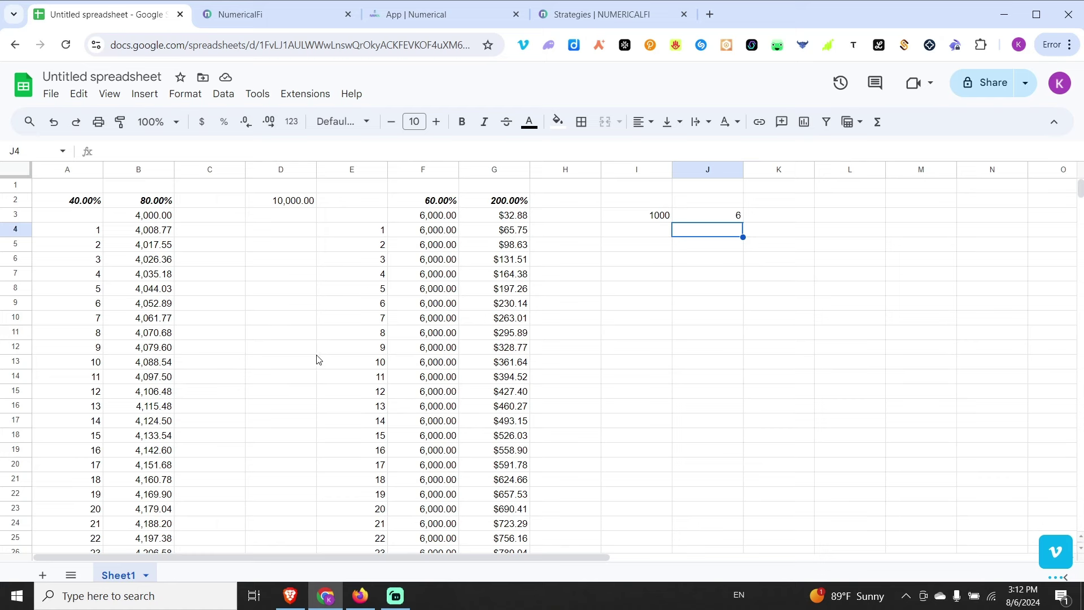
pyautogui.click(151, 217)
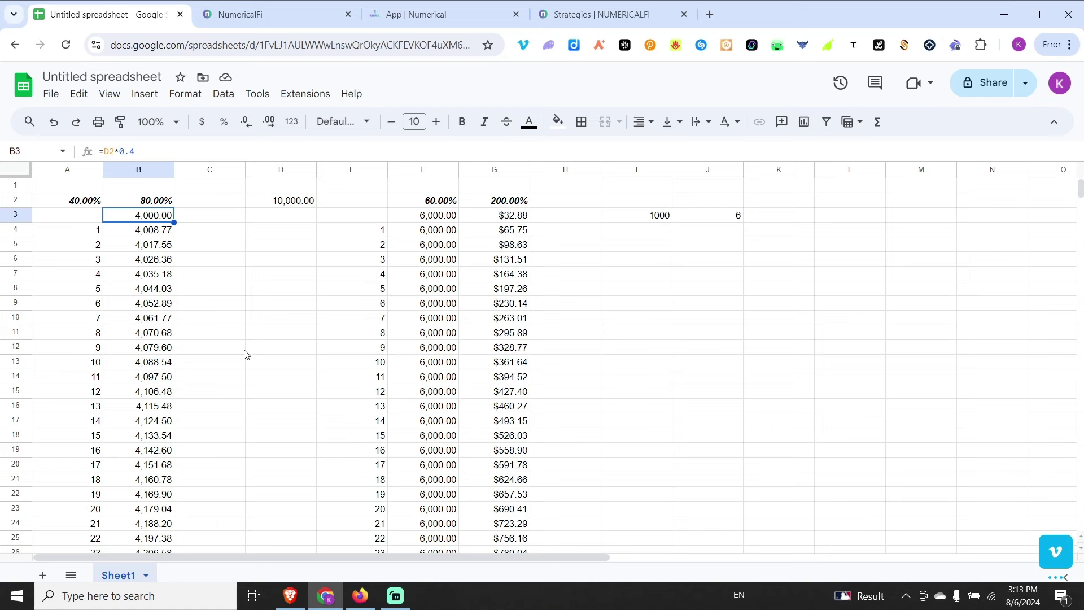
pyautogui.scroll(-2, 244, 362)
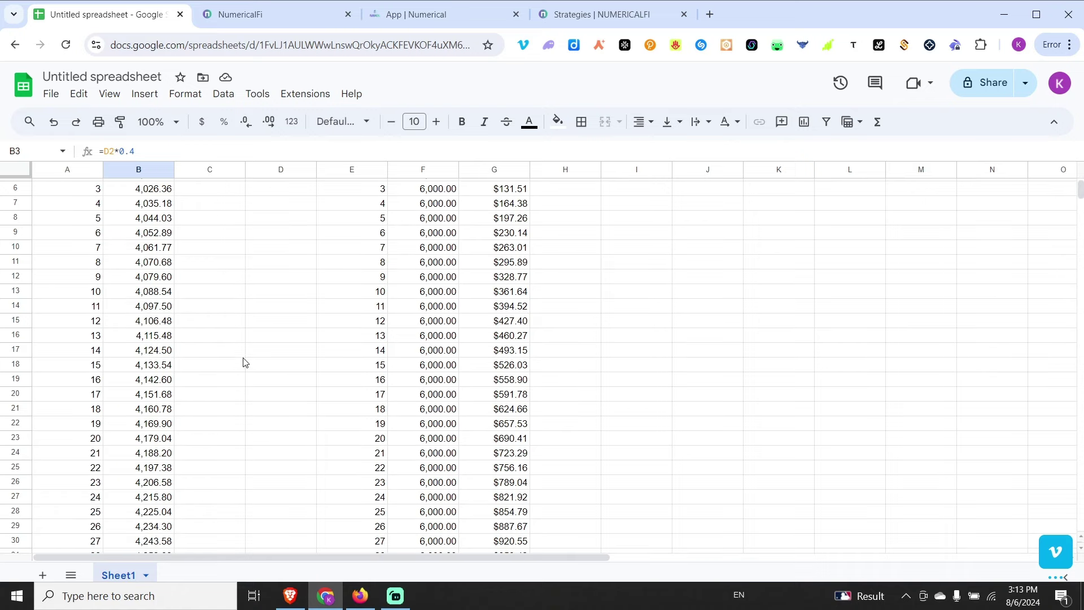
pyautogui.click(156, 292)
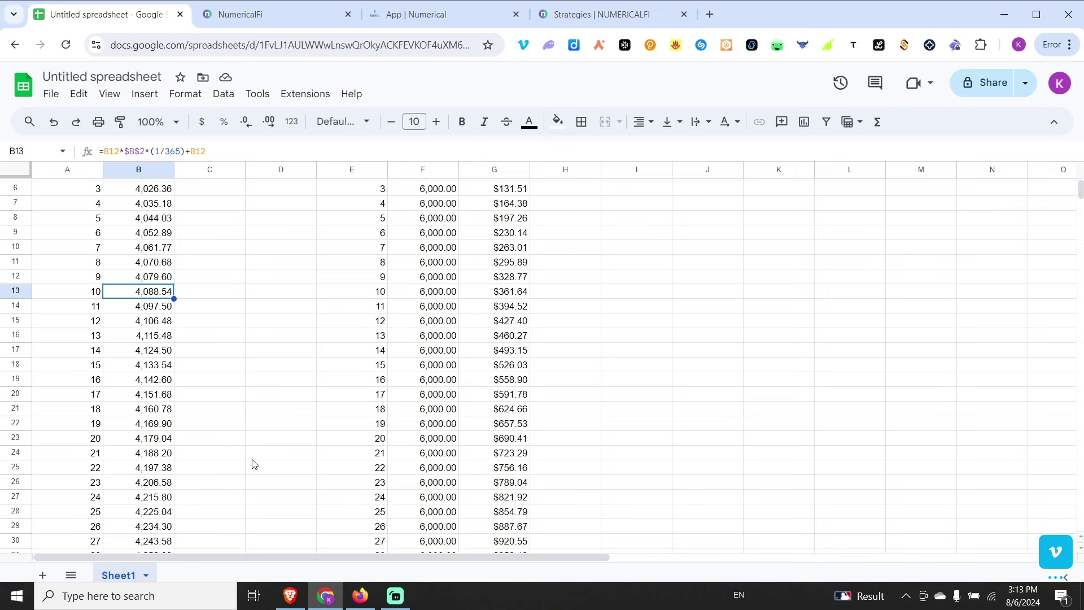
pyautogui.scroll(2, 253, 462)
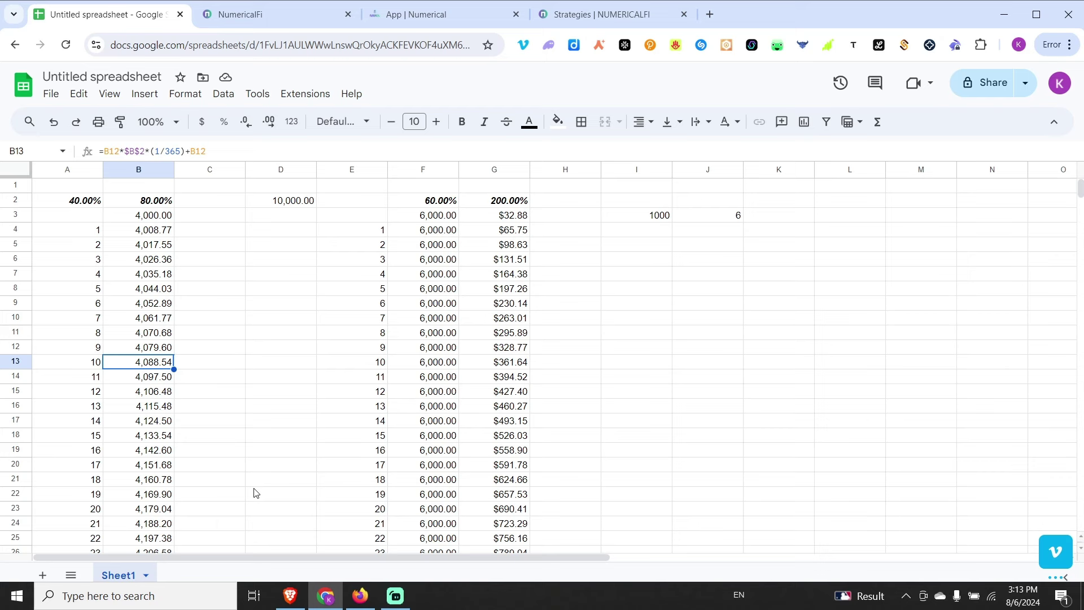
pyautogui.click(442, 216)
pyautogui.click(514, 203)
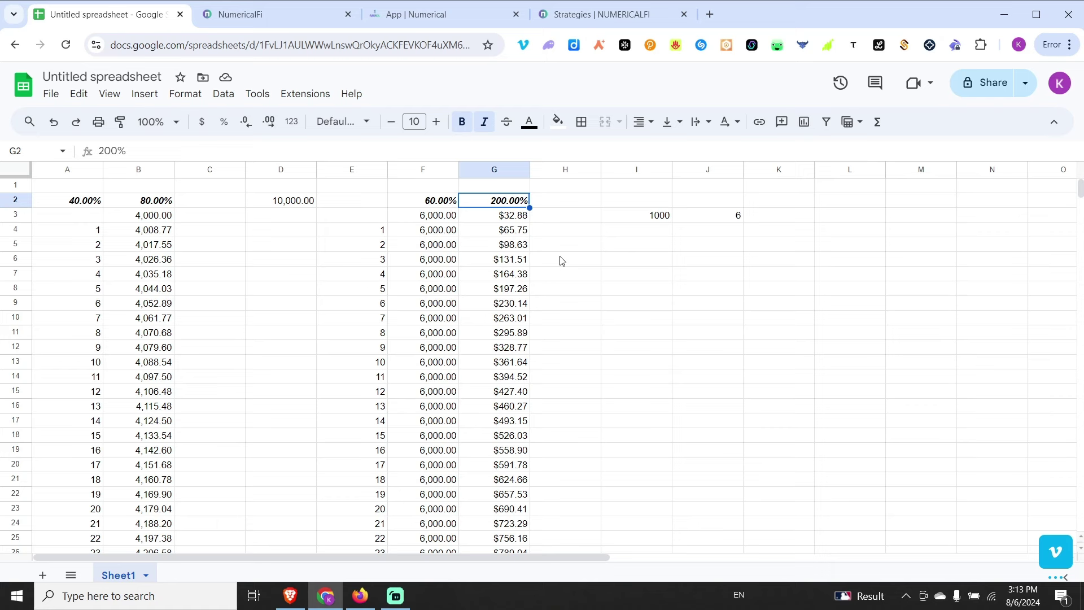
pyautogui.click(435, 217)
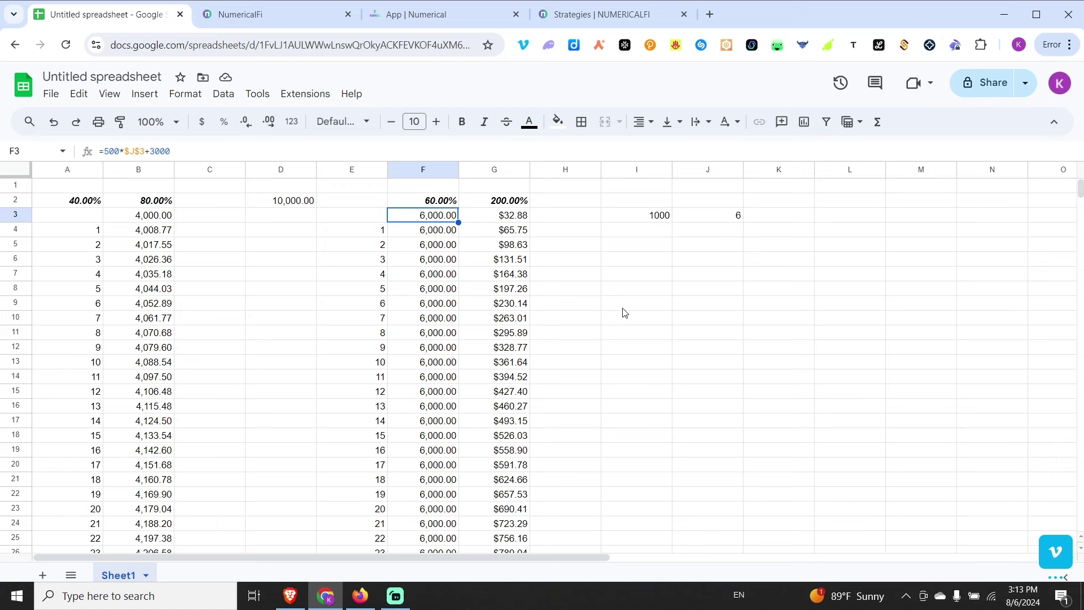
pyautogui.click(520, 217)
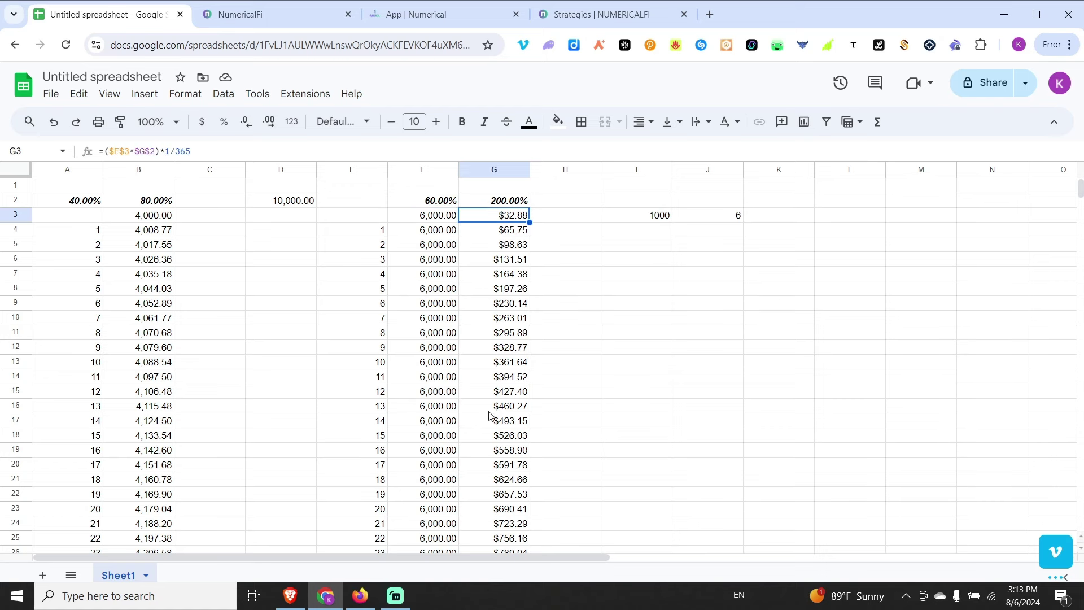
pyautogui.click(499, 365)
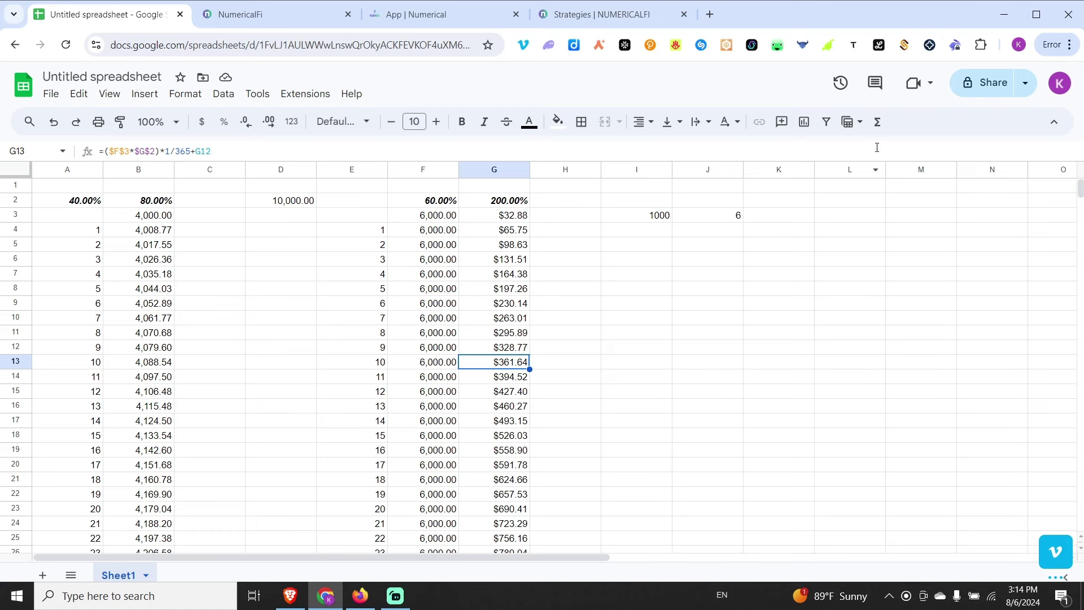
pyautogui.click(663, 220)
pyautogui.click(705, 220)
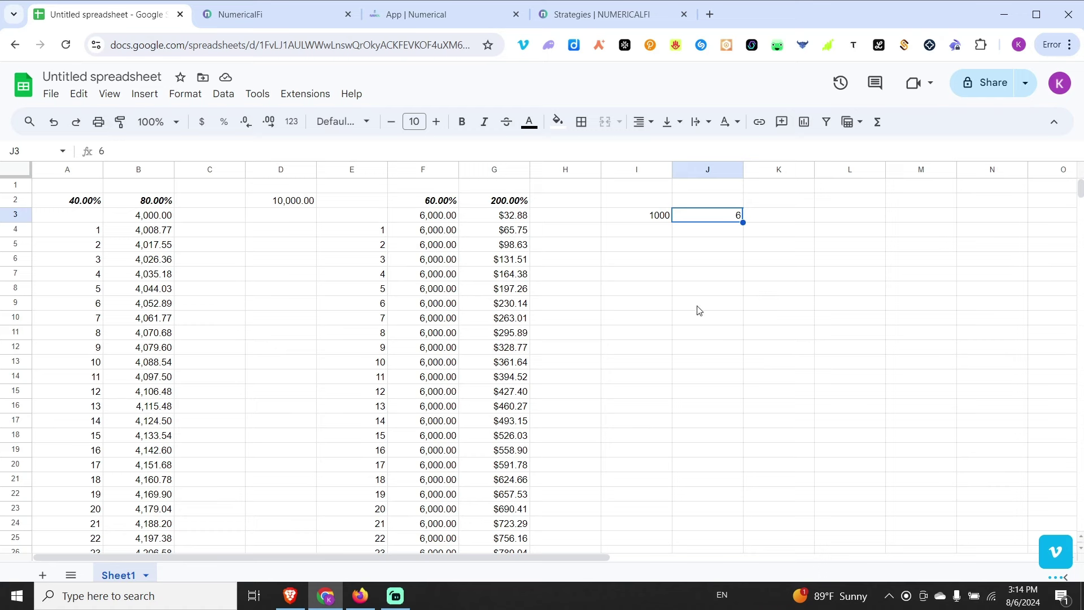
# Review the F3 formula and select the J3 input that drives the LP value.
pyautogui.click(421, 217)
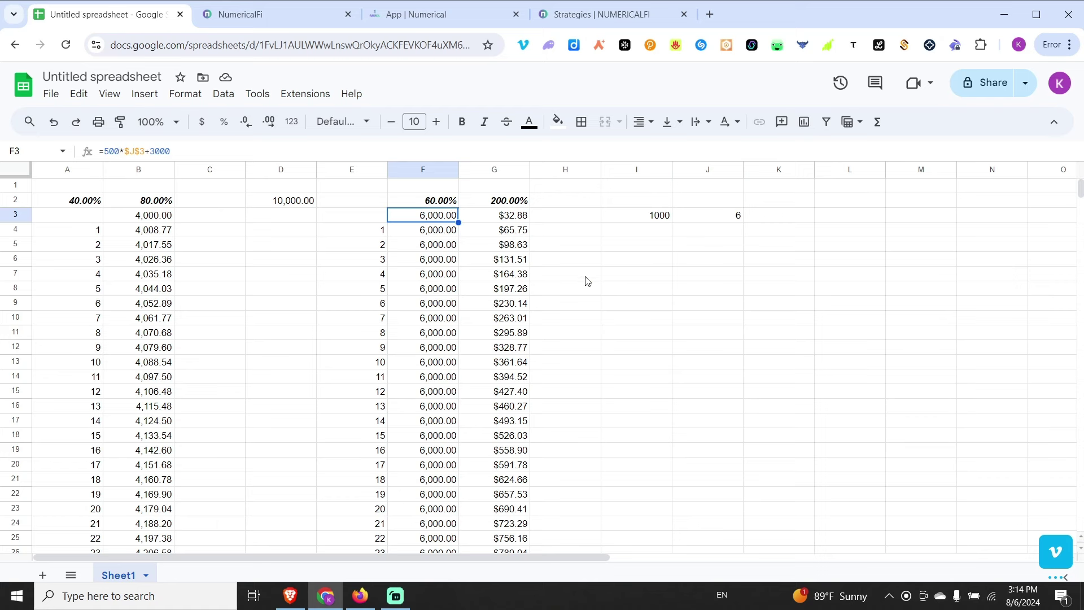
pyautogui.click(735, 221)
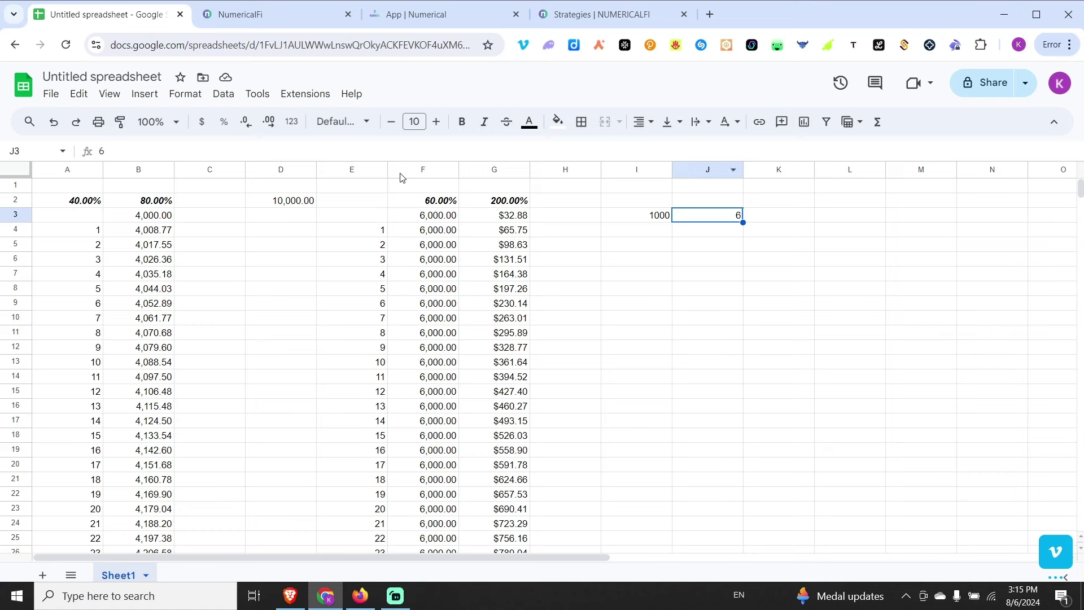
# After checking the G13 yield formula, change J3 from 6 to 5.5 so LP balances become 5,750.
pyautogui.click(510, 364)
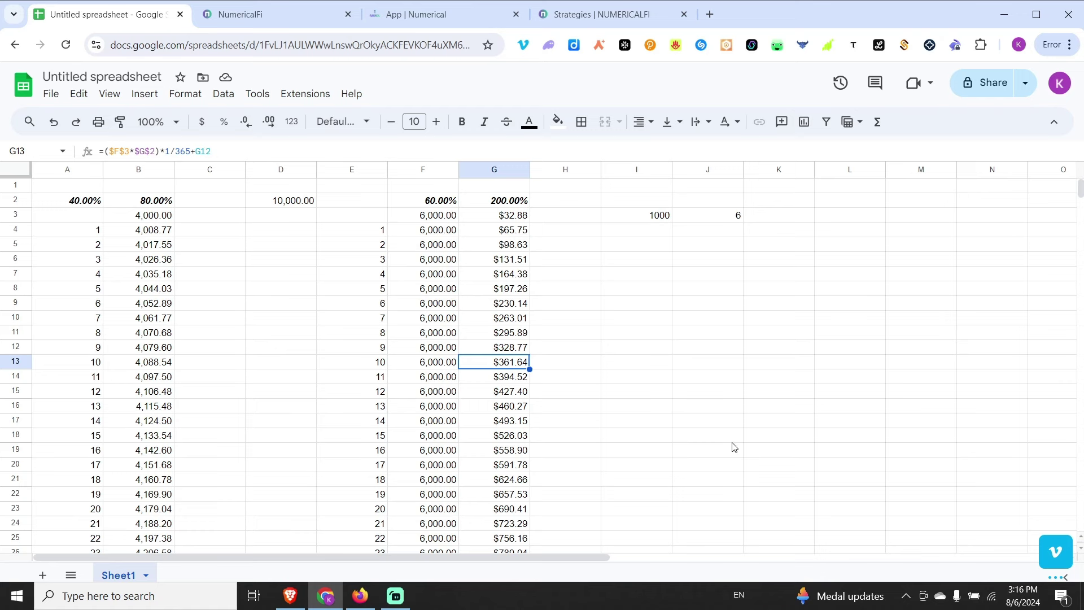
pyautogui.click(731, 206)
pyautogui.click(732, 217)
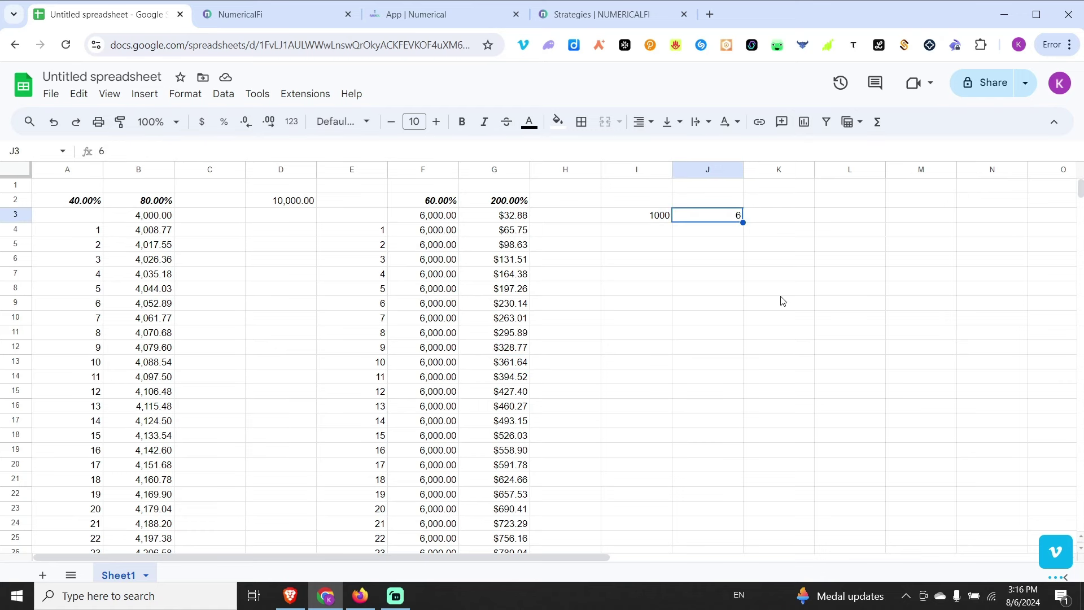
pyautogui.write('5.5')
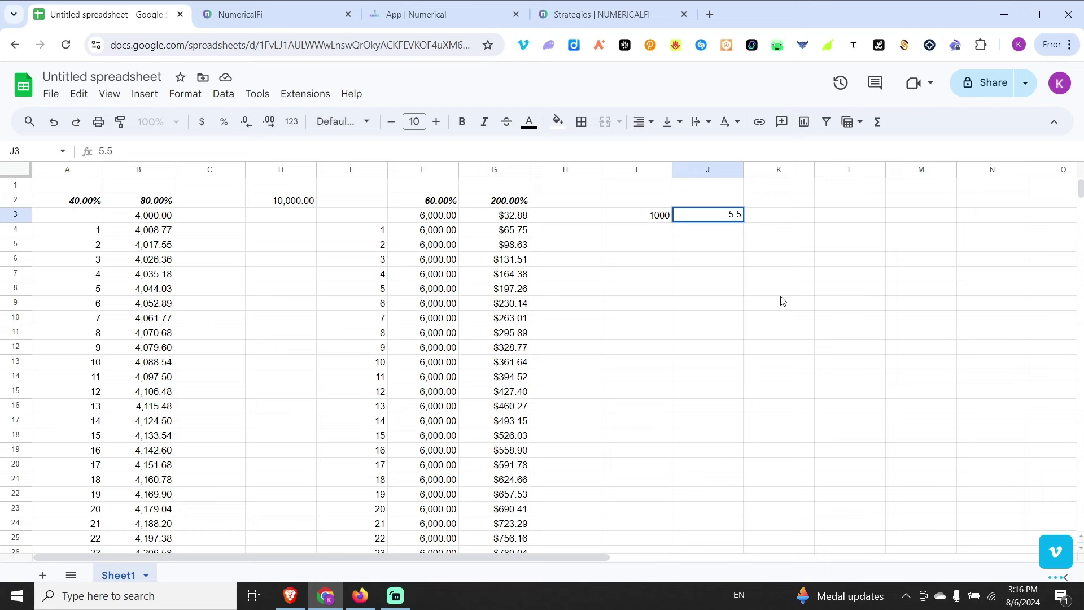
pyautogui.press('Return')
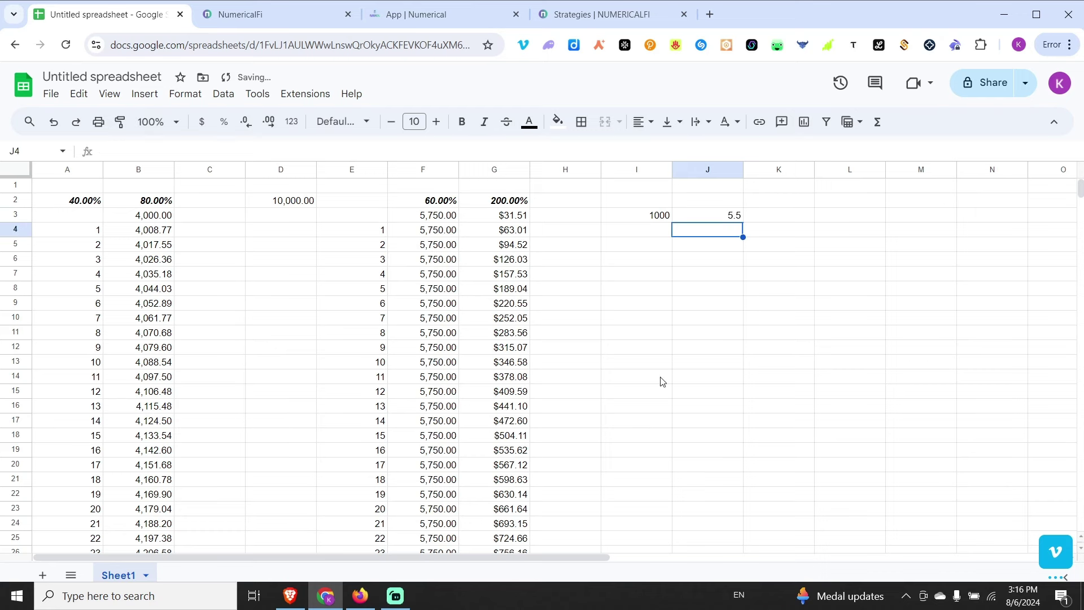
pyautogui.click(424, 365)
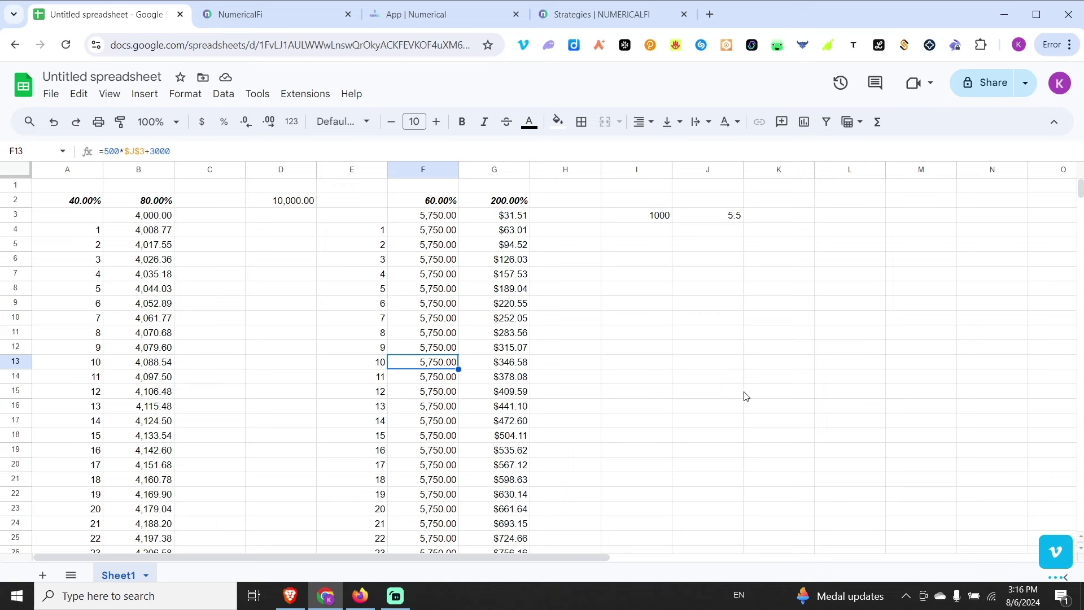
pyautogui.click(509, 368)
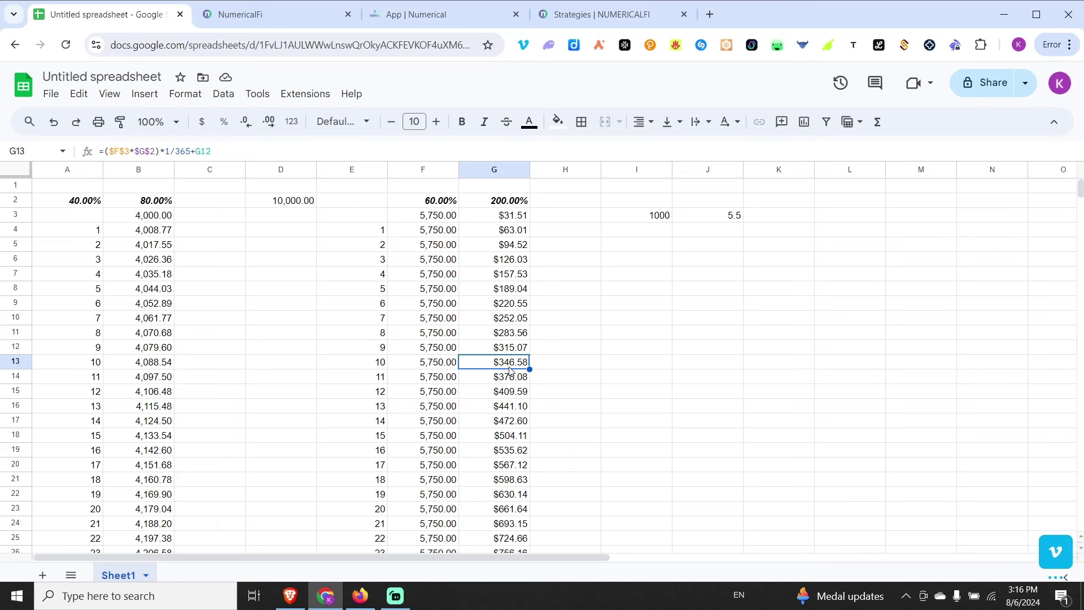
pyautogui.click(410, 373)
pyautogui.click(479, 368)
pyautogui.click(600, 378)
pyautogui.click(524, 365)
pyautogui.click(553, 366)
pyautogui.press('Left')
pyautogui.press('Left')
pyautogui.click(493, 368)
pyautogui.click(444, 368)
pyautogui.click(515, 362)
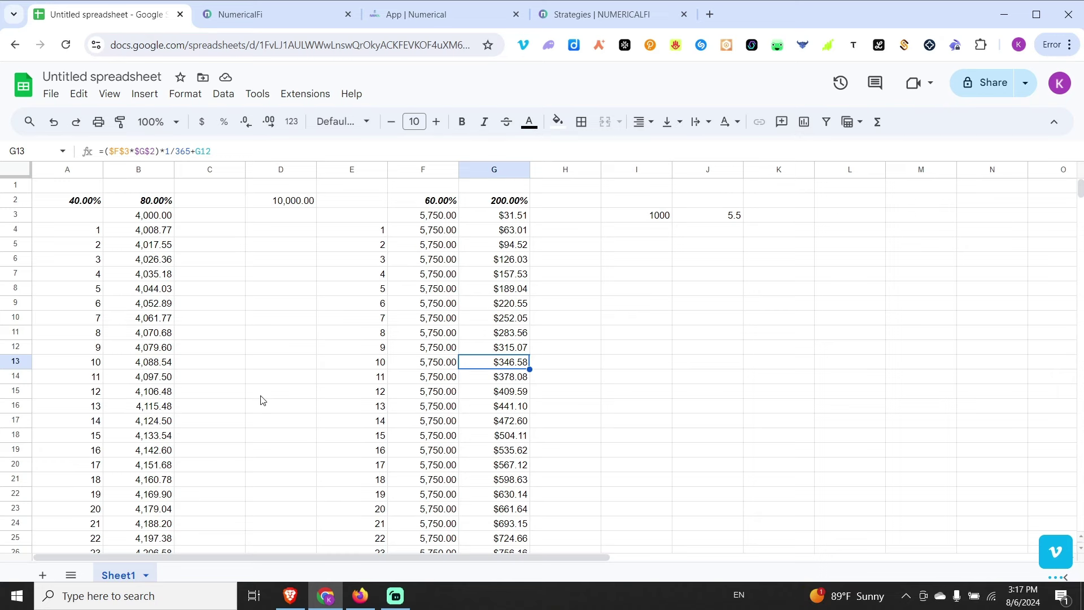
pyautogui.scroll(-2, 261, 402)
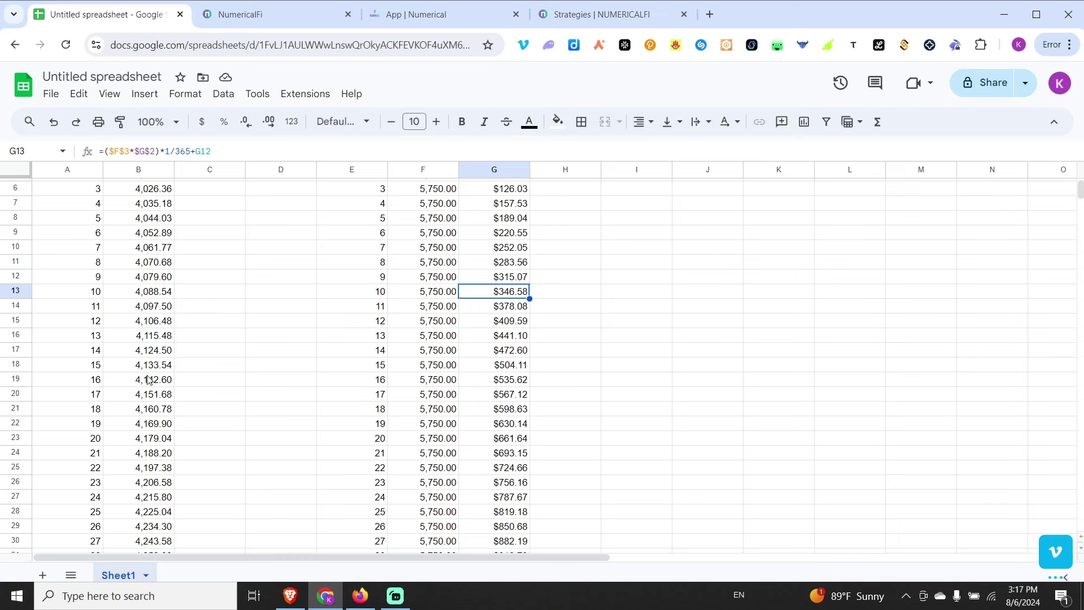
pyautogui.scroll(-3, 148, 379)
pyautogui.click(140, 300)
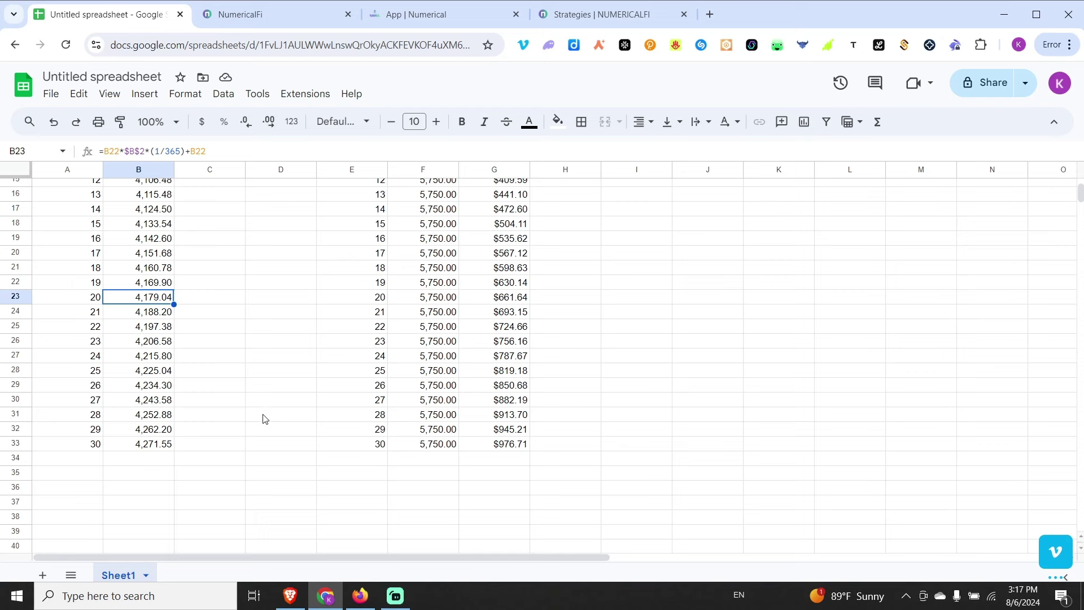
pyautogui.click(442, 299)
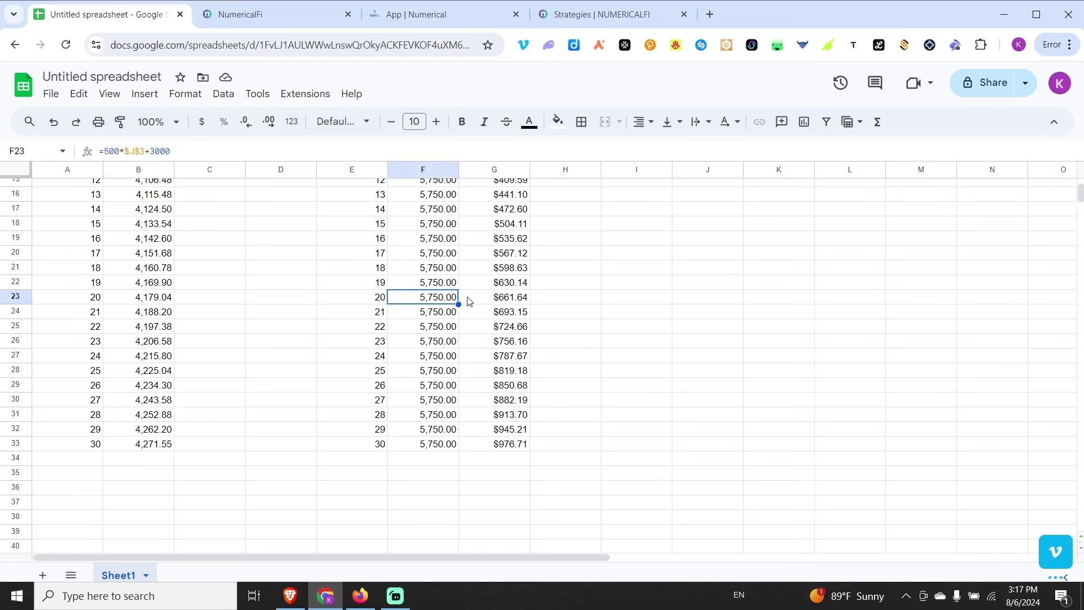
pyautogui.click(510, 300)
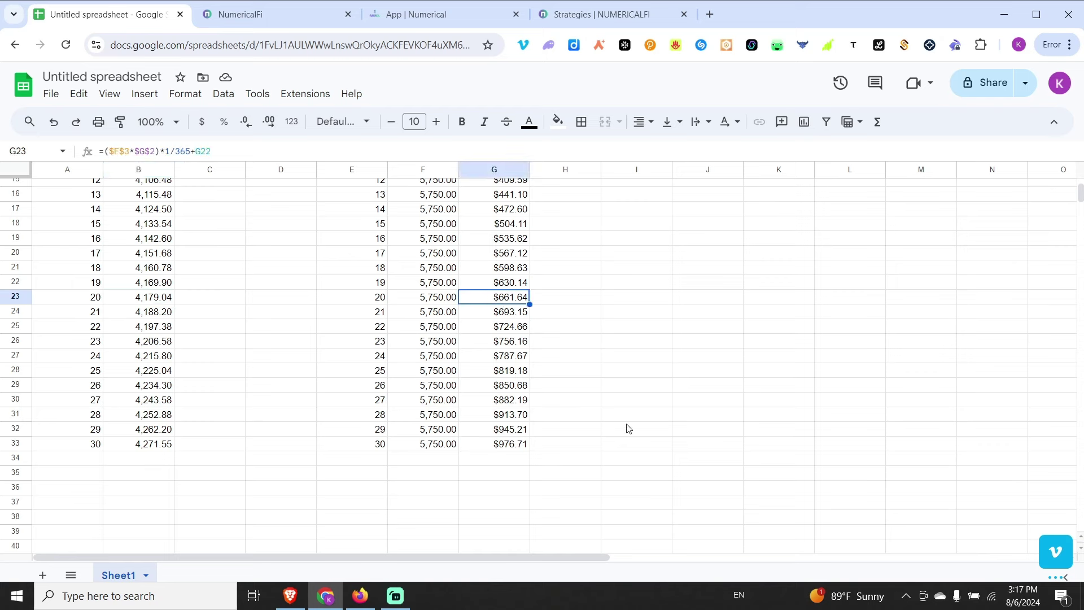
# Lower the J3 price multiplier to 5.
pyautogui.scroll(4, 661, 477)
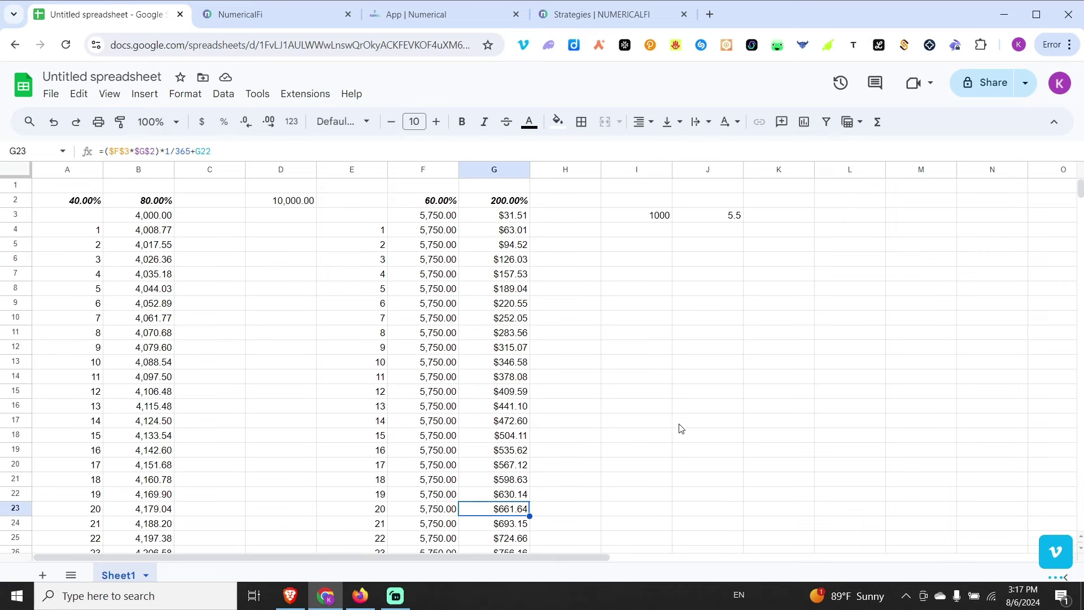
pyautogui.click(724, 230)
pyautogui.click(723, 219)
pyautogui.write('5')
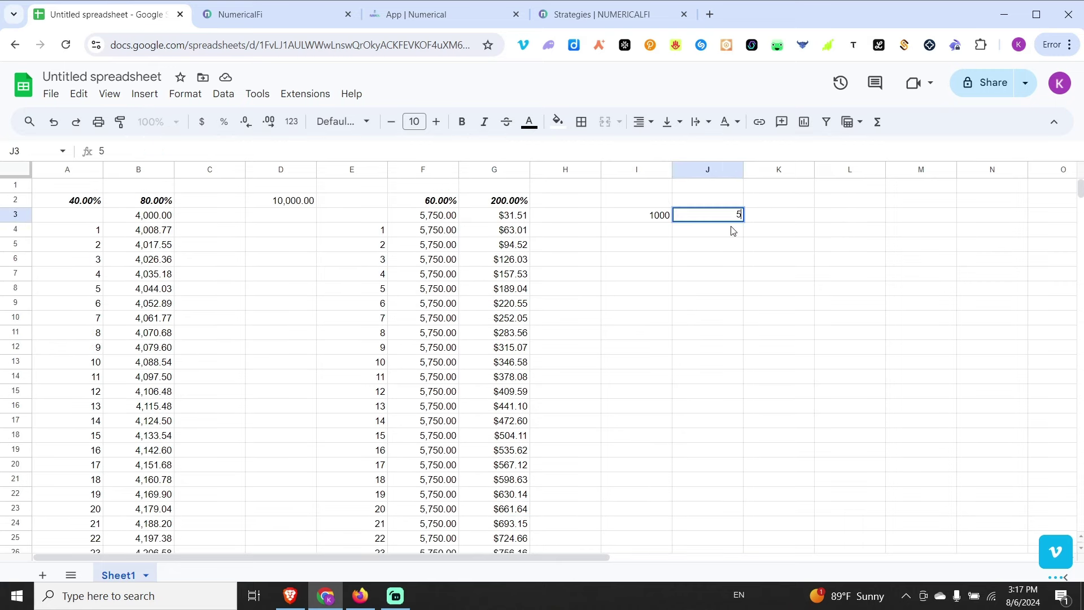
pyautogui.press('Return')
# Verify the recalculated F23 balance of 5,500.00 and G23 day-30 yield of $934.25.
pyautogui.scroll(-3, 655, 421)
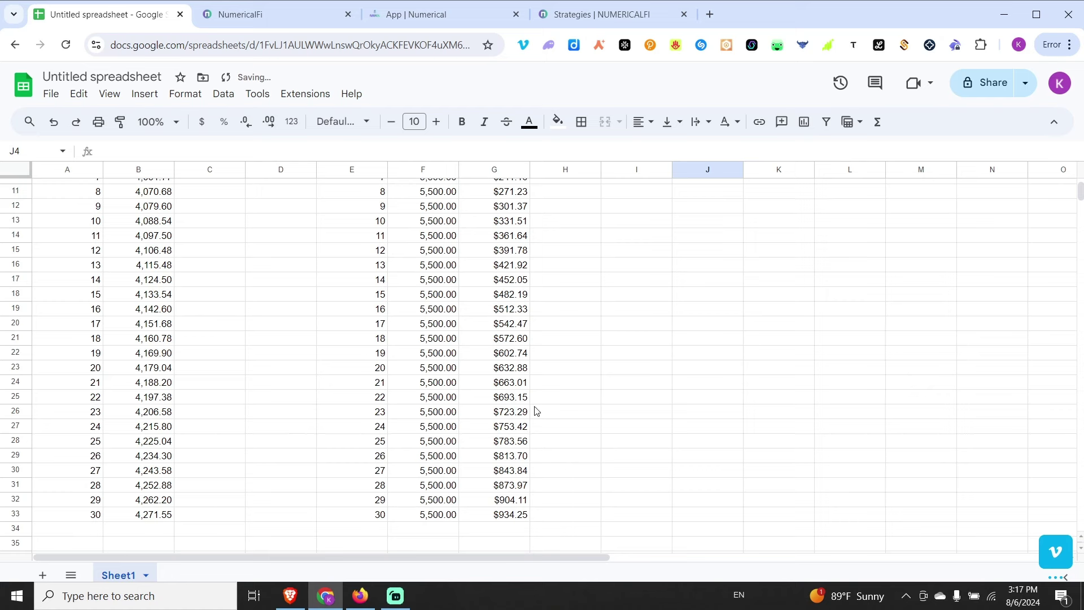
pyautogui.click(428, 366)
pyautogui.click(506, 368)
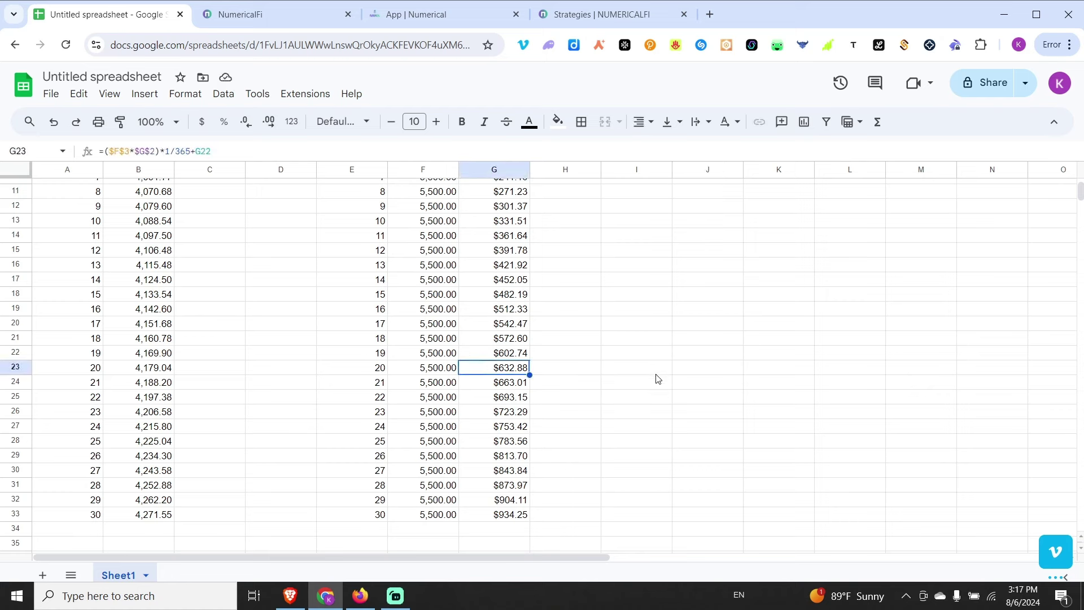
pyautogui.click(458, 373)
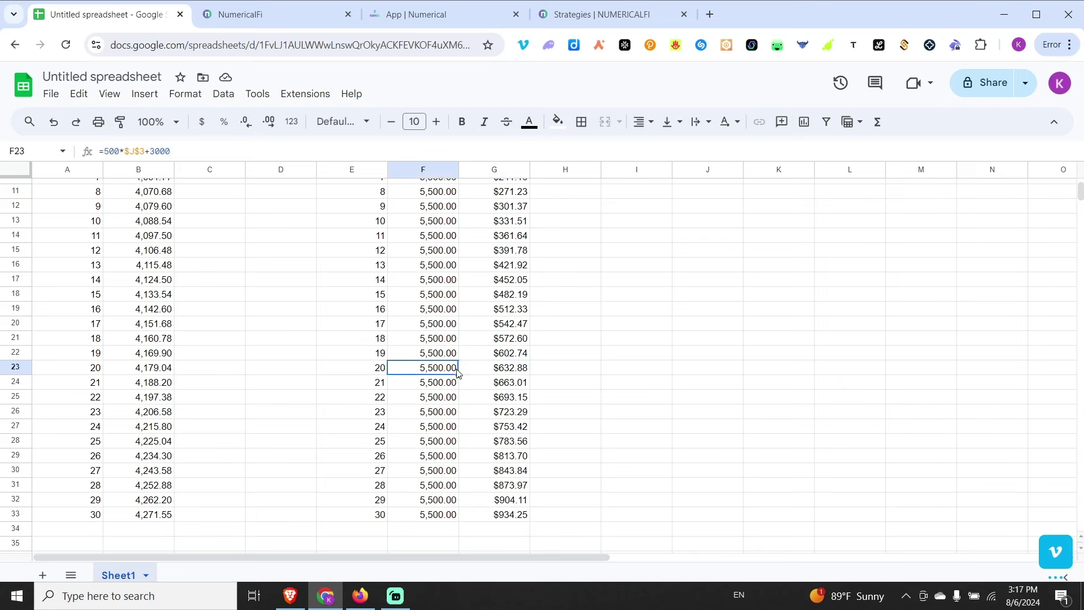
pyautogui.click(493, 373)
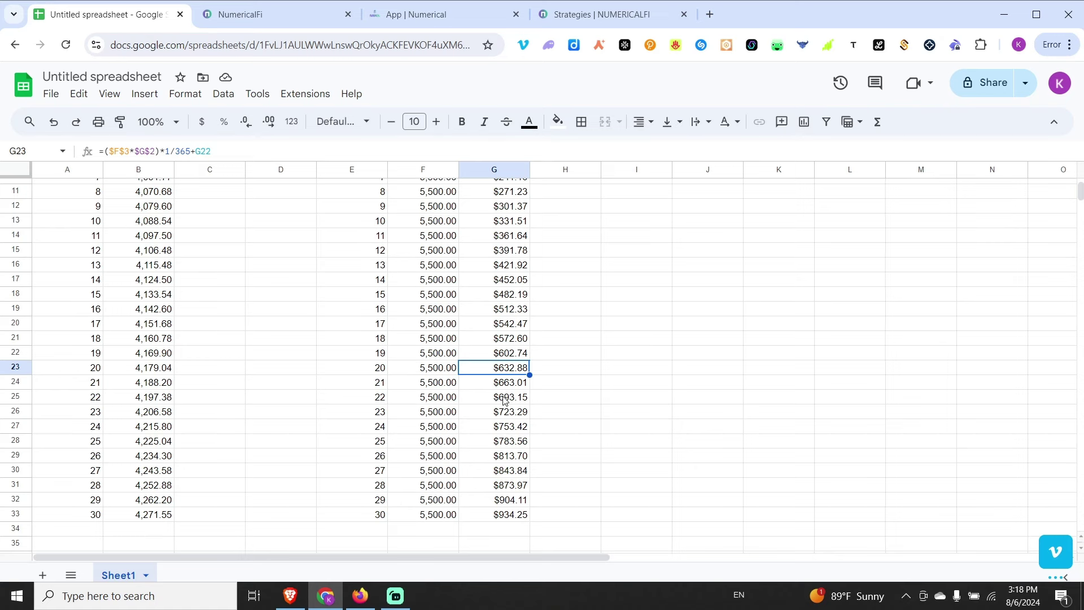
pyautogui.scroll(3, 505, 400)
pyautogui.scroll(-3, 722, 371)
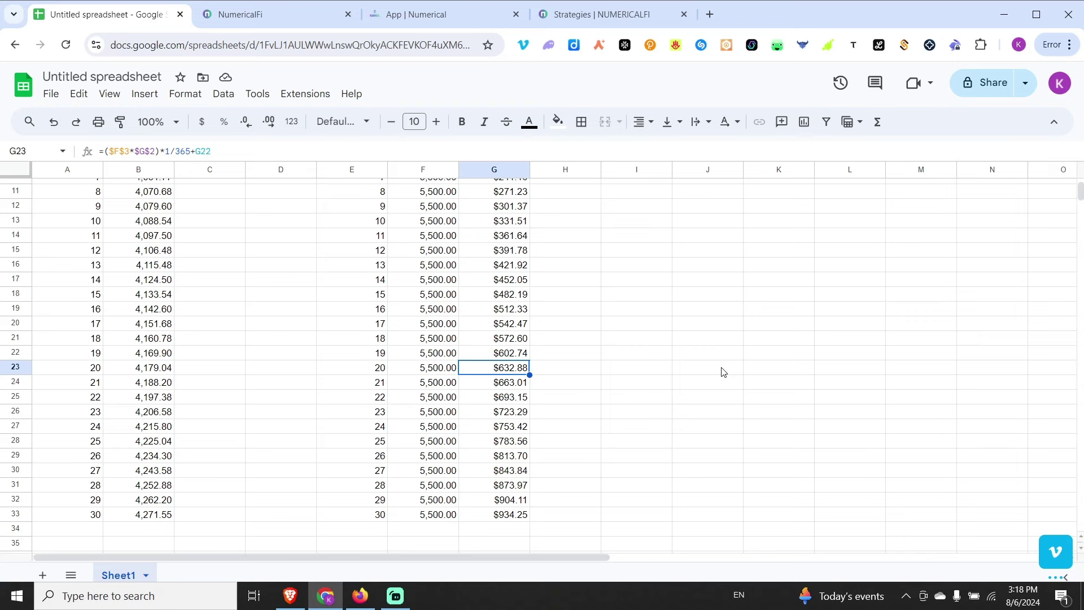
# Move between the Numerical app and GitBook tabs, ending on the Strategies documentation page.
pyautogui.click(489, 23)
pyautogui.click(609, 16)
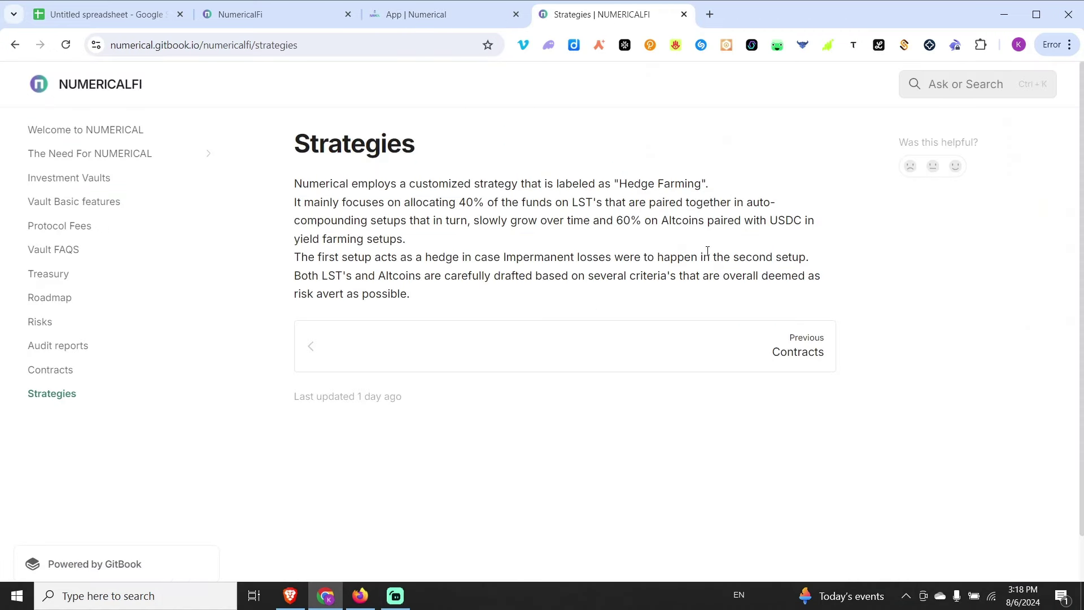
pyautogui.click(226, 17)
pyautogui.click(650, 16)
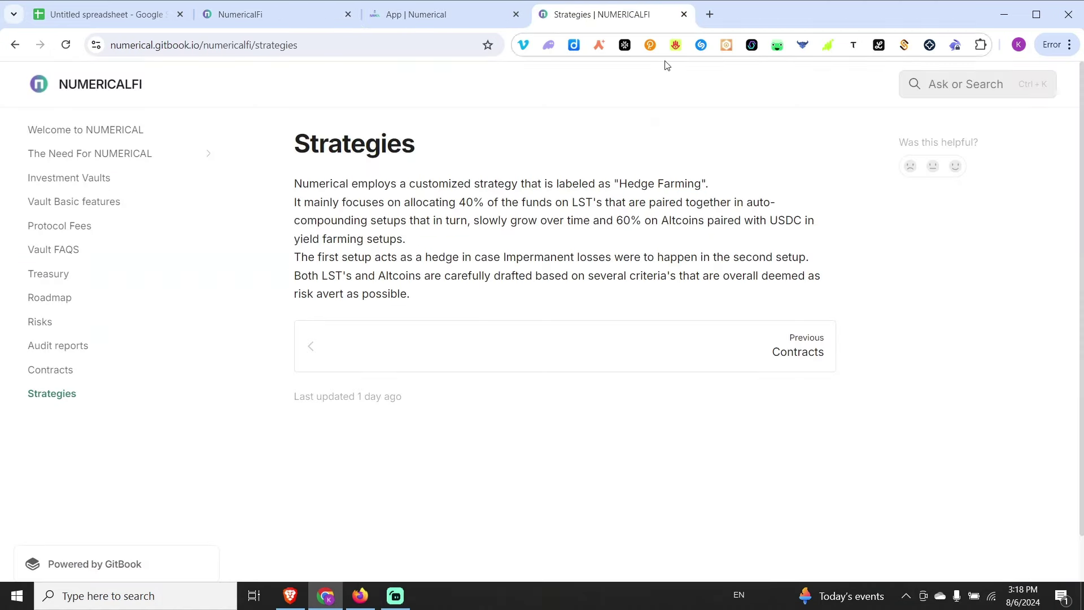